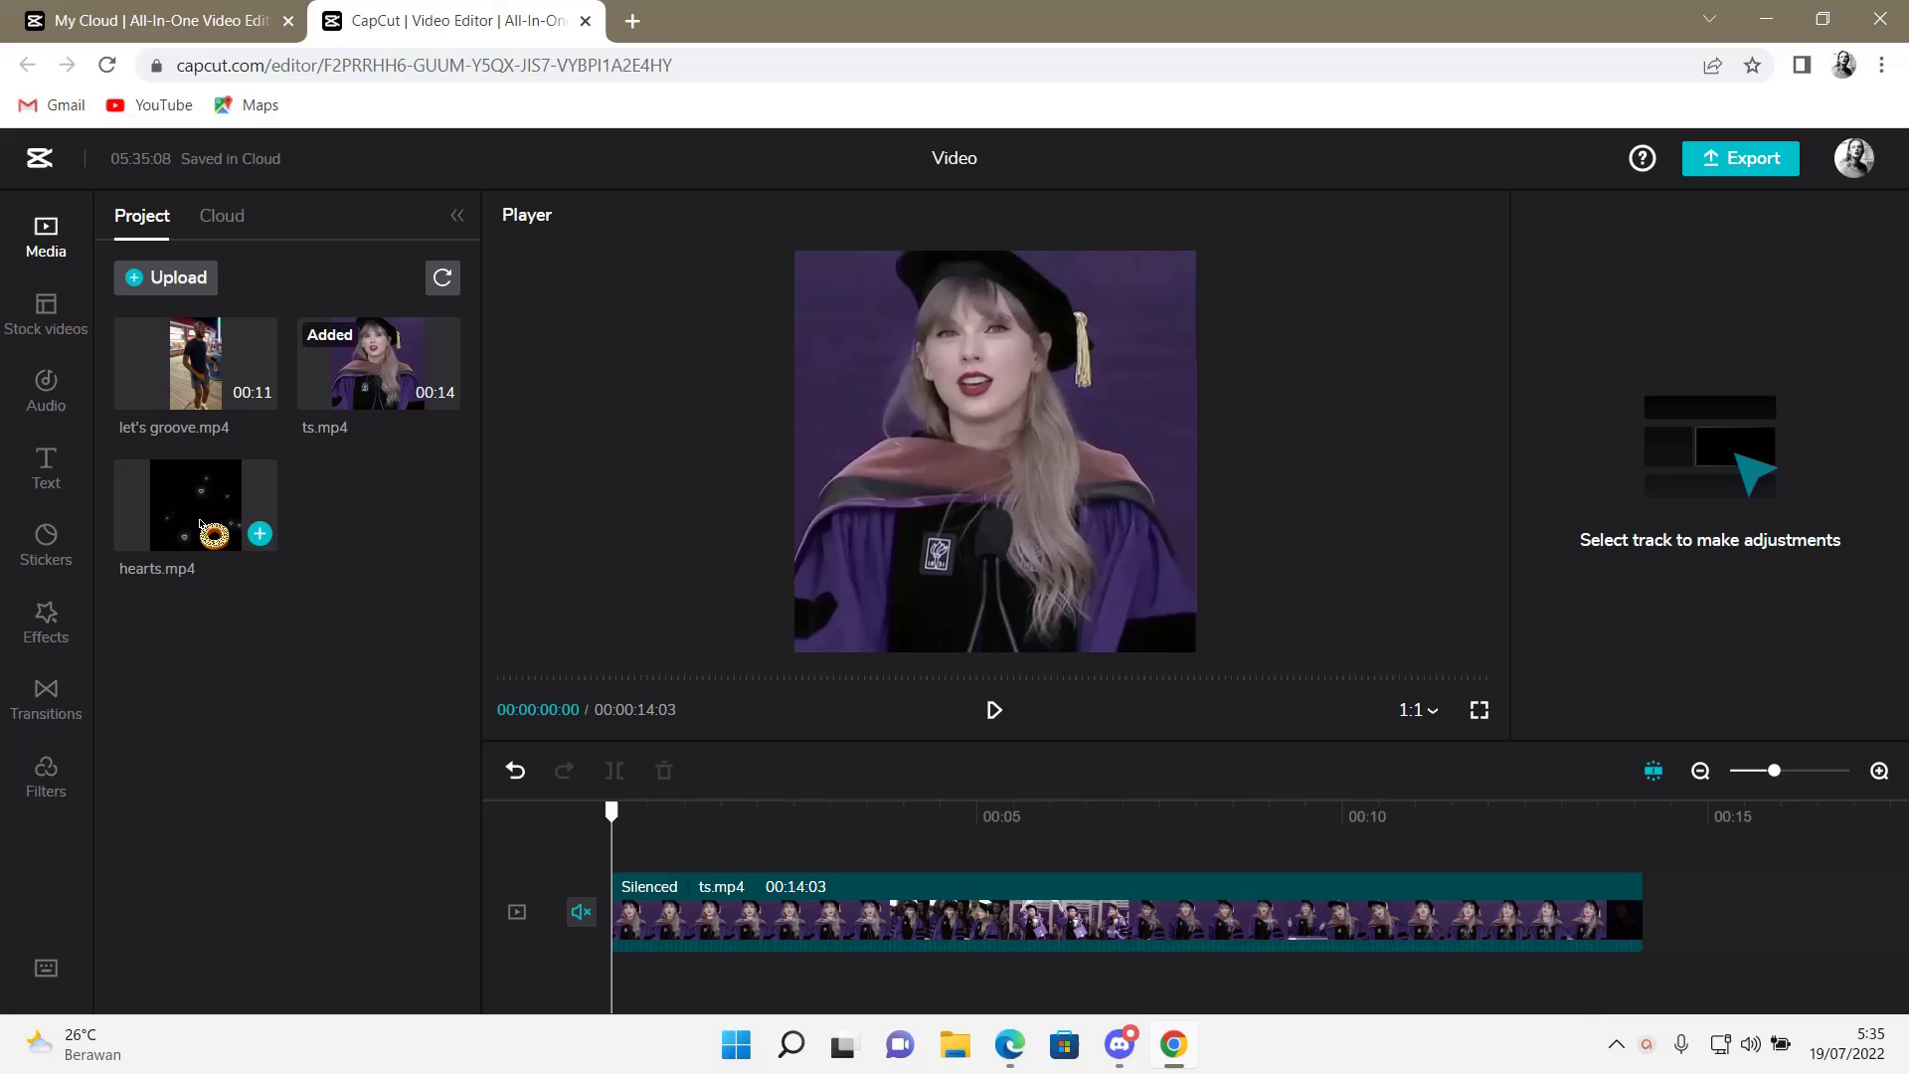
Place hearts.mp4 from the Media panel on a new track above ts.mp4, starting at 0
mouse_move(190, 515)
left_mouse_down()
mouse_move(620, 831)
mouse_move(658, 785)
left_mouse_up()
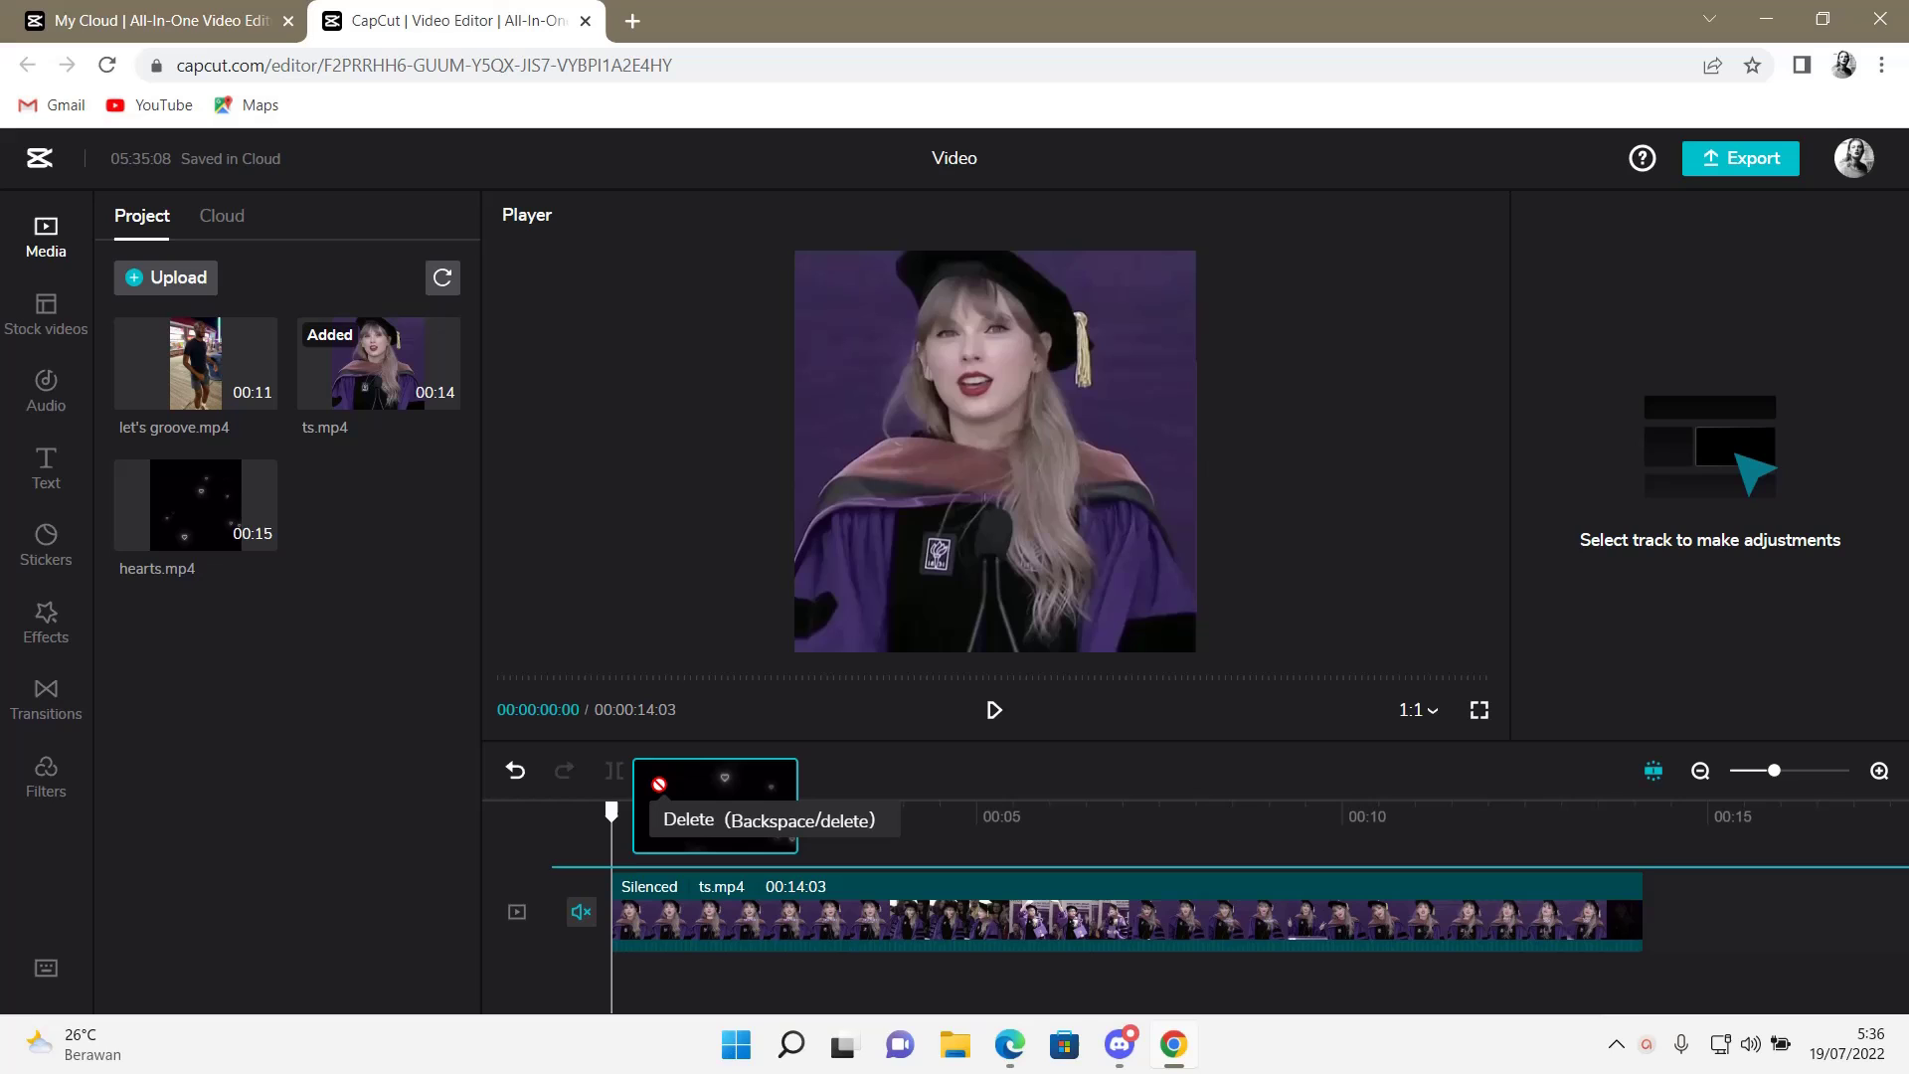
left_click_drag(658, 785, 658, 770)
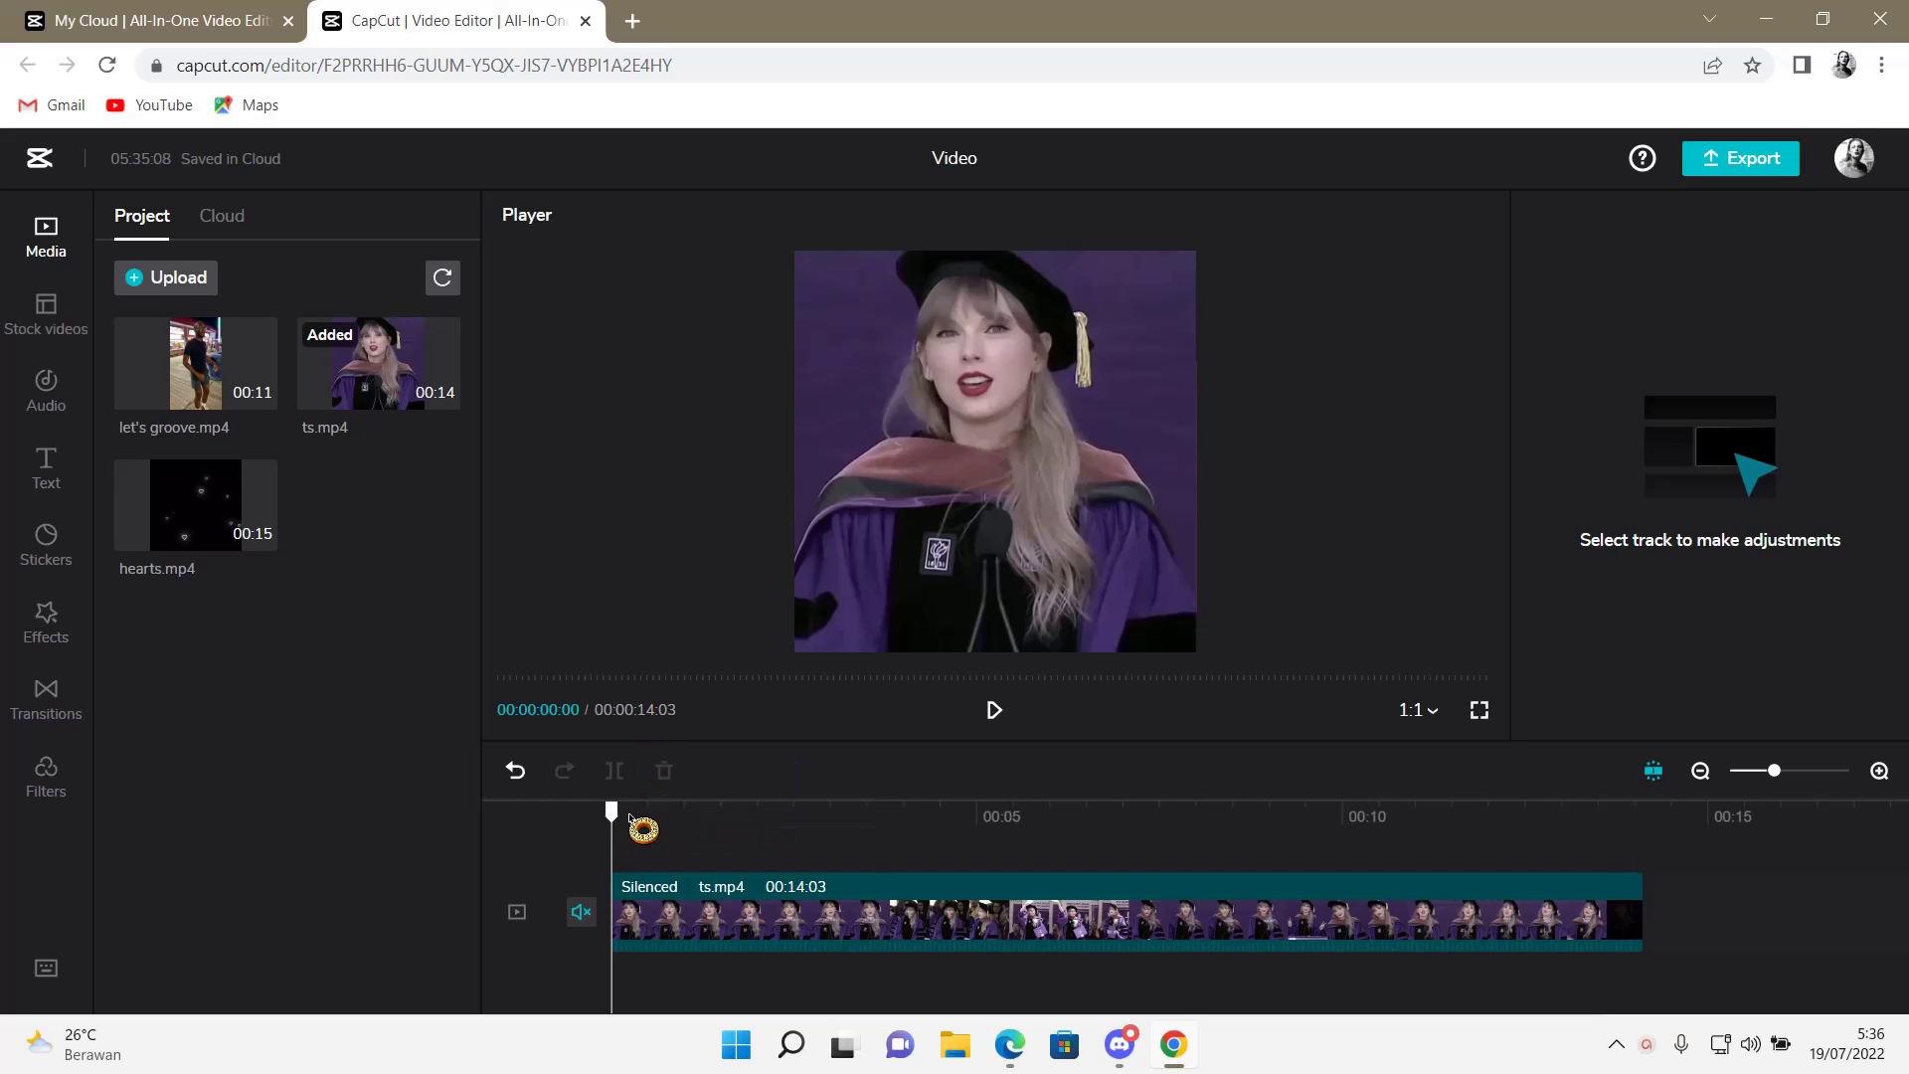
left_click_drag(239, 534, 671, 834)
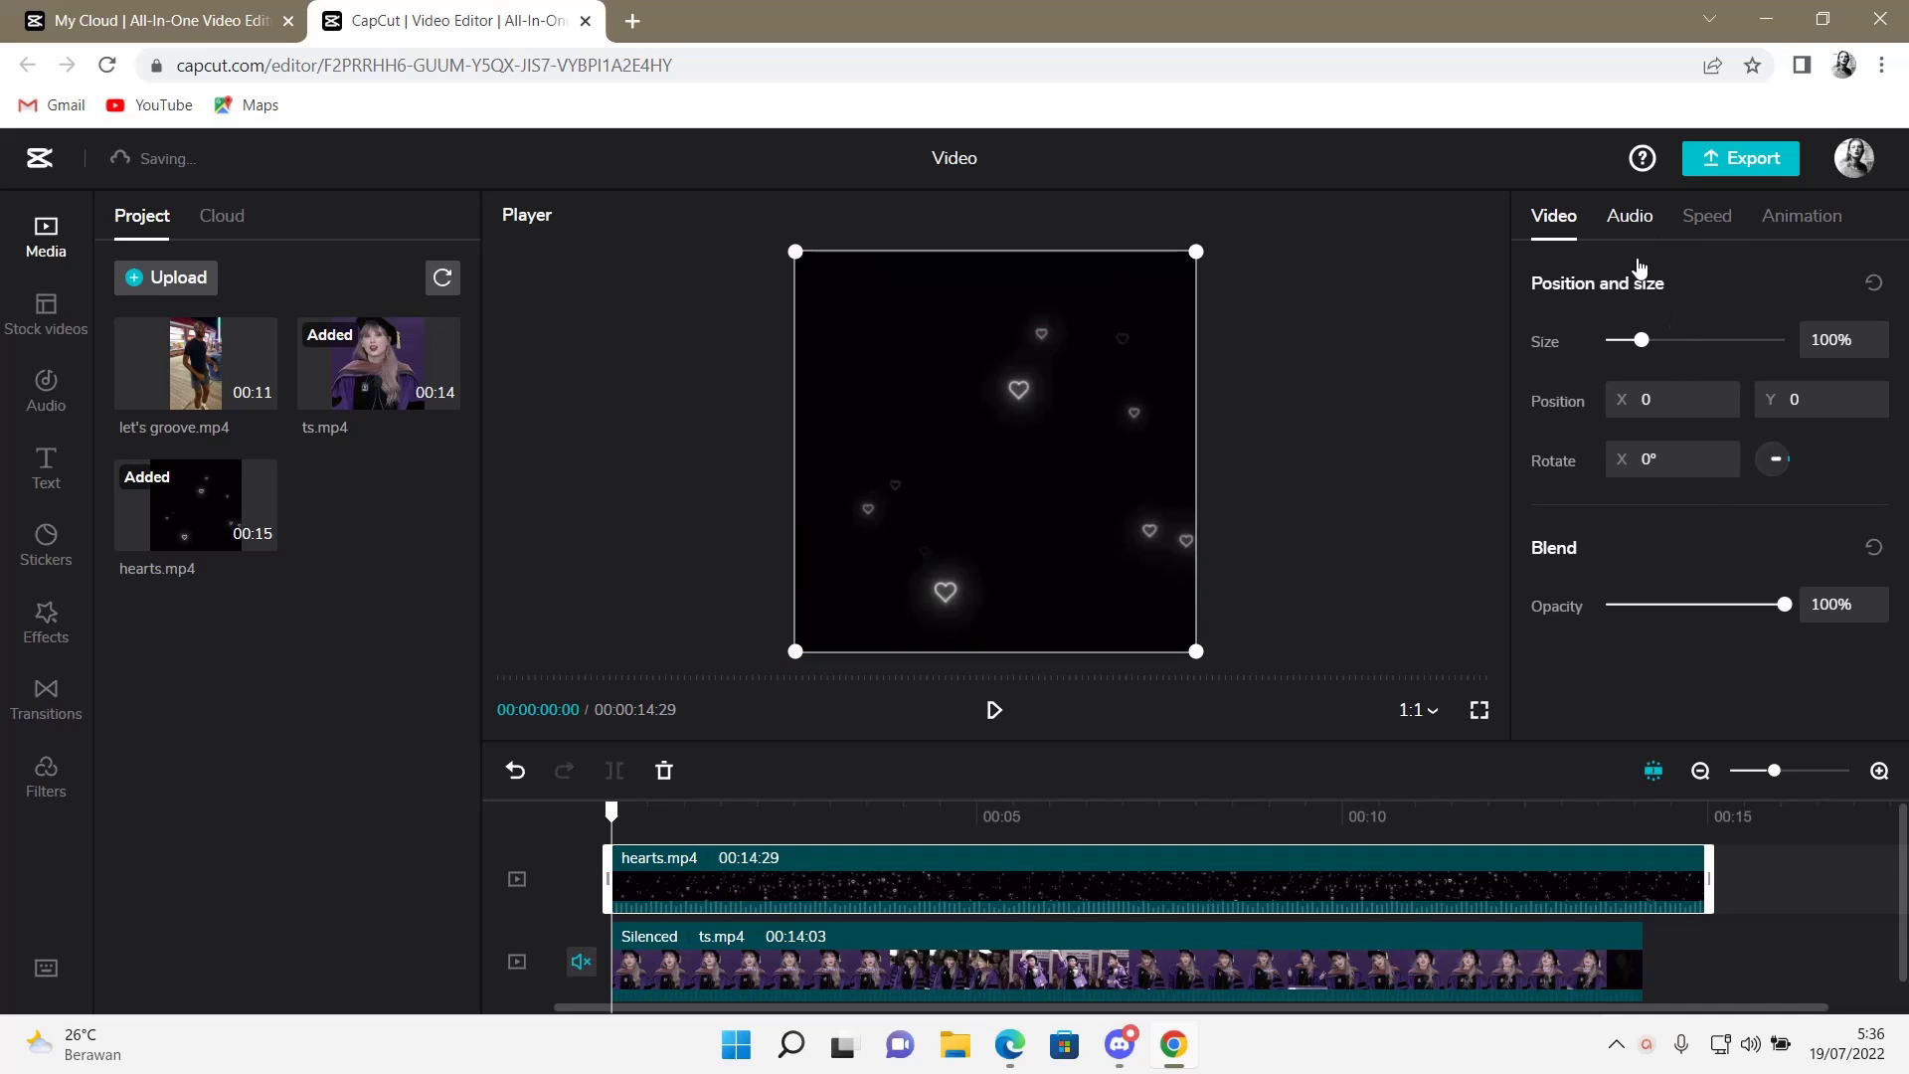
Turn the hearts clip's volume to minimum and its blend opacity down to 25%
left_click(1631, 218)
left_click_drag(1695, 340, 1733, 341)
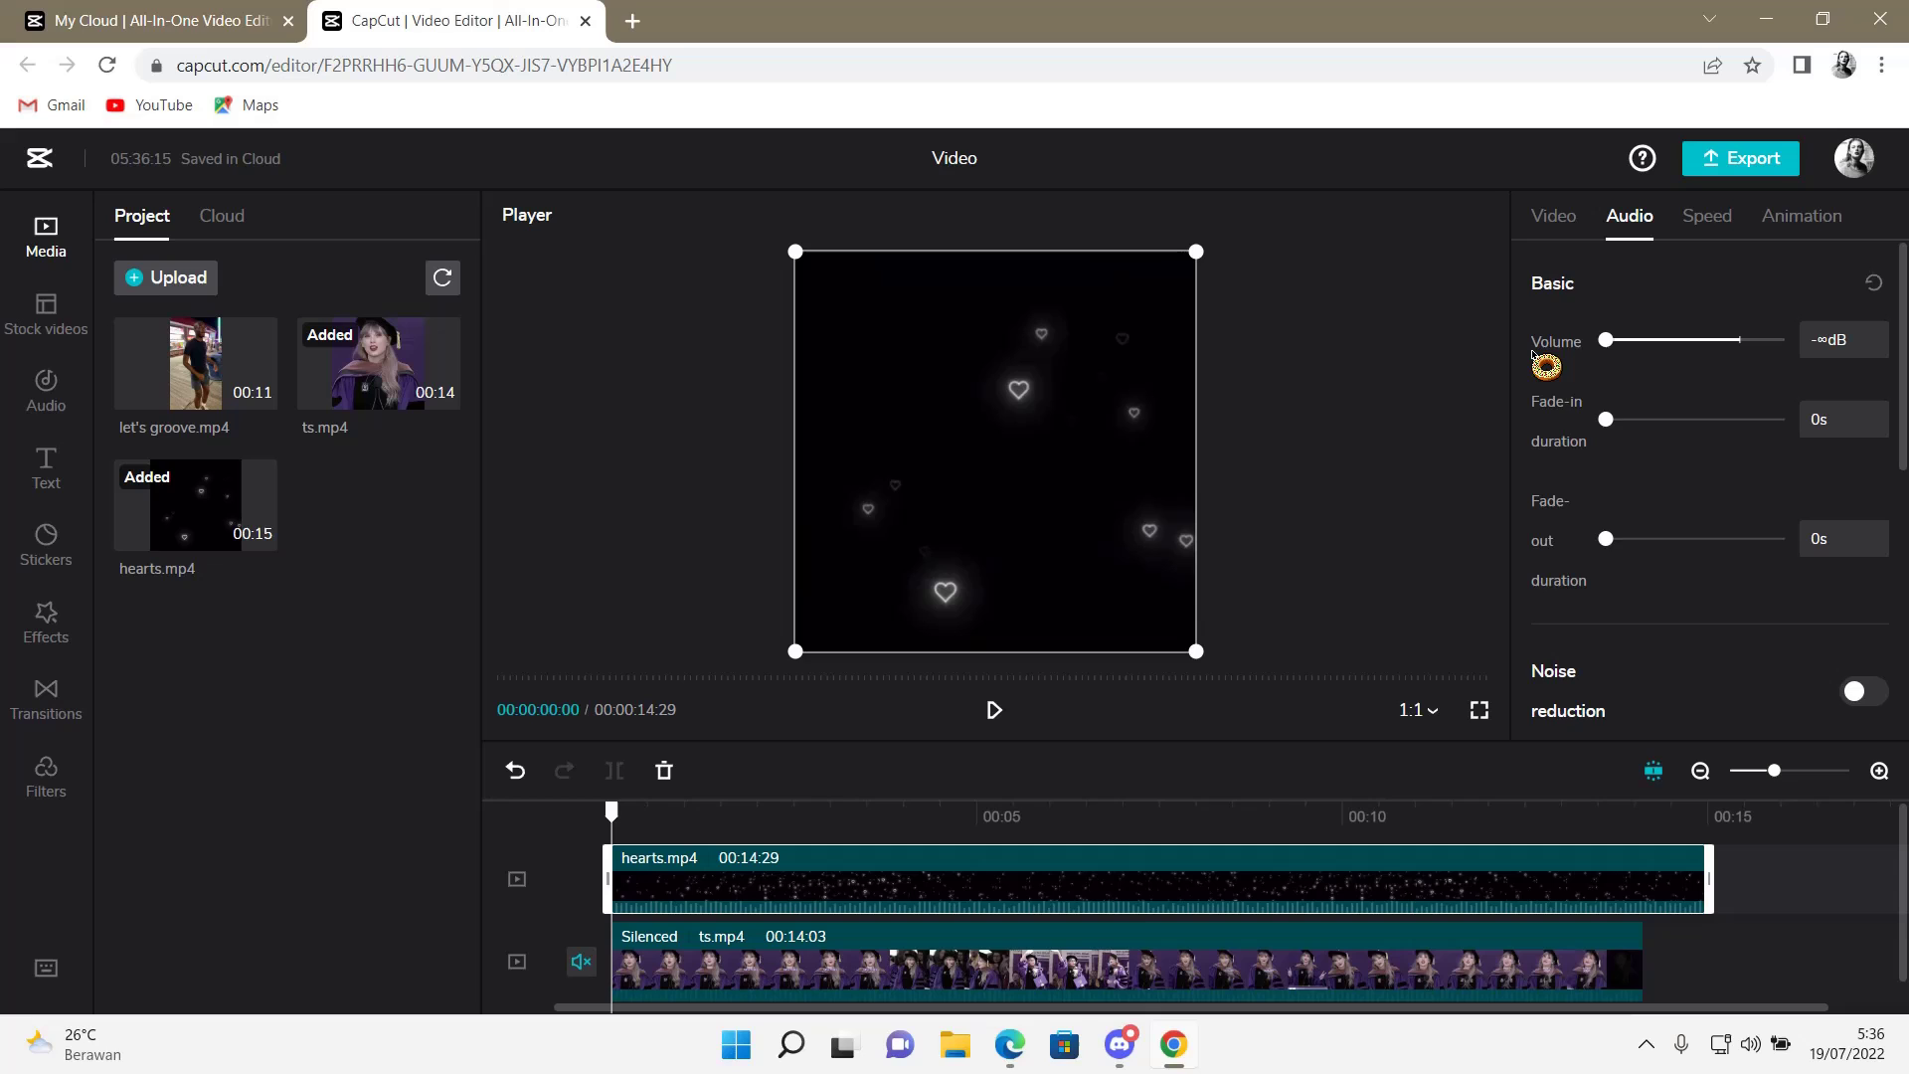
left_click(1561, 221)
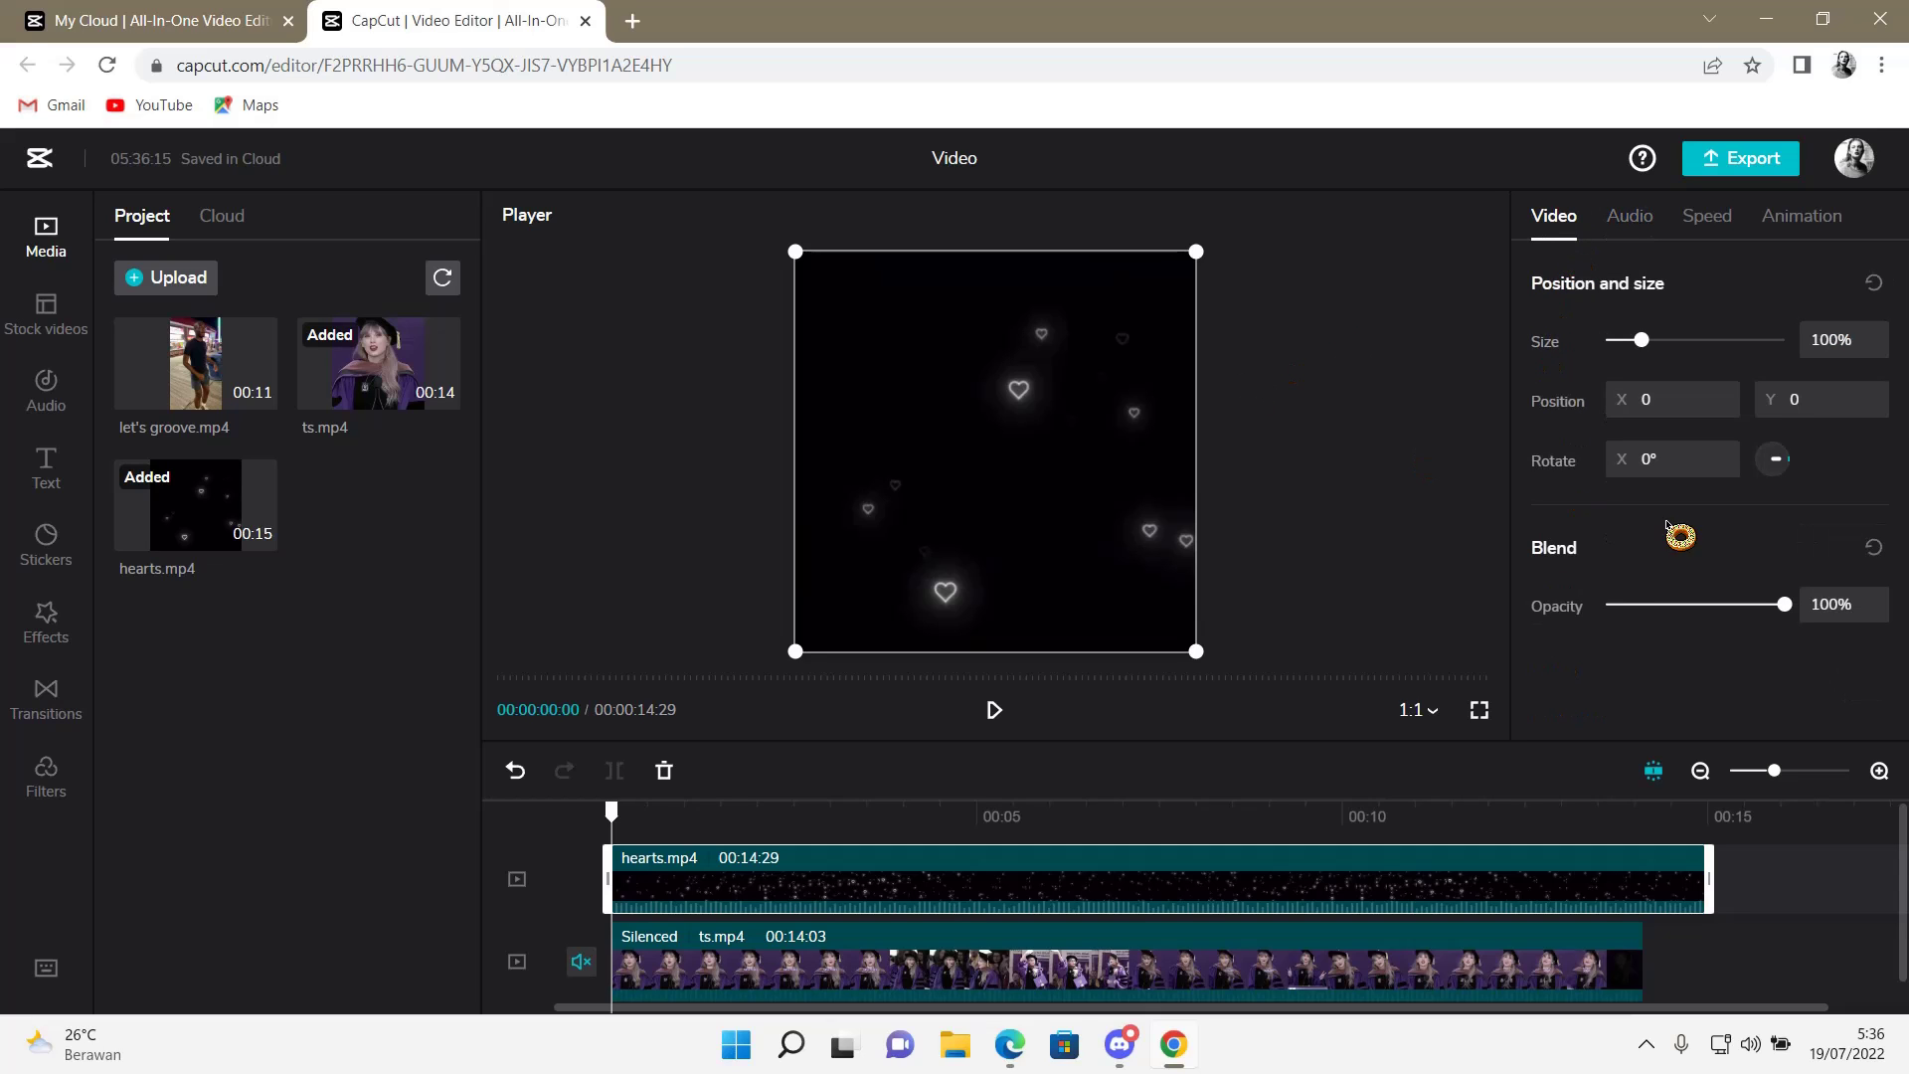
left_click_drag(1785, 605, 1651, 603)
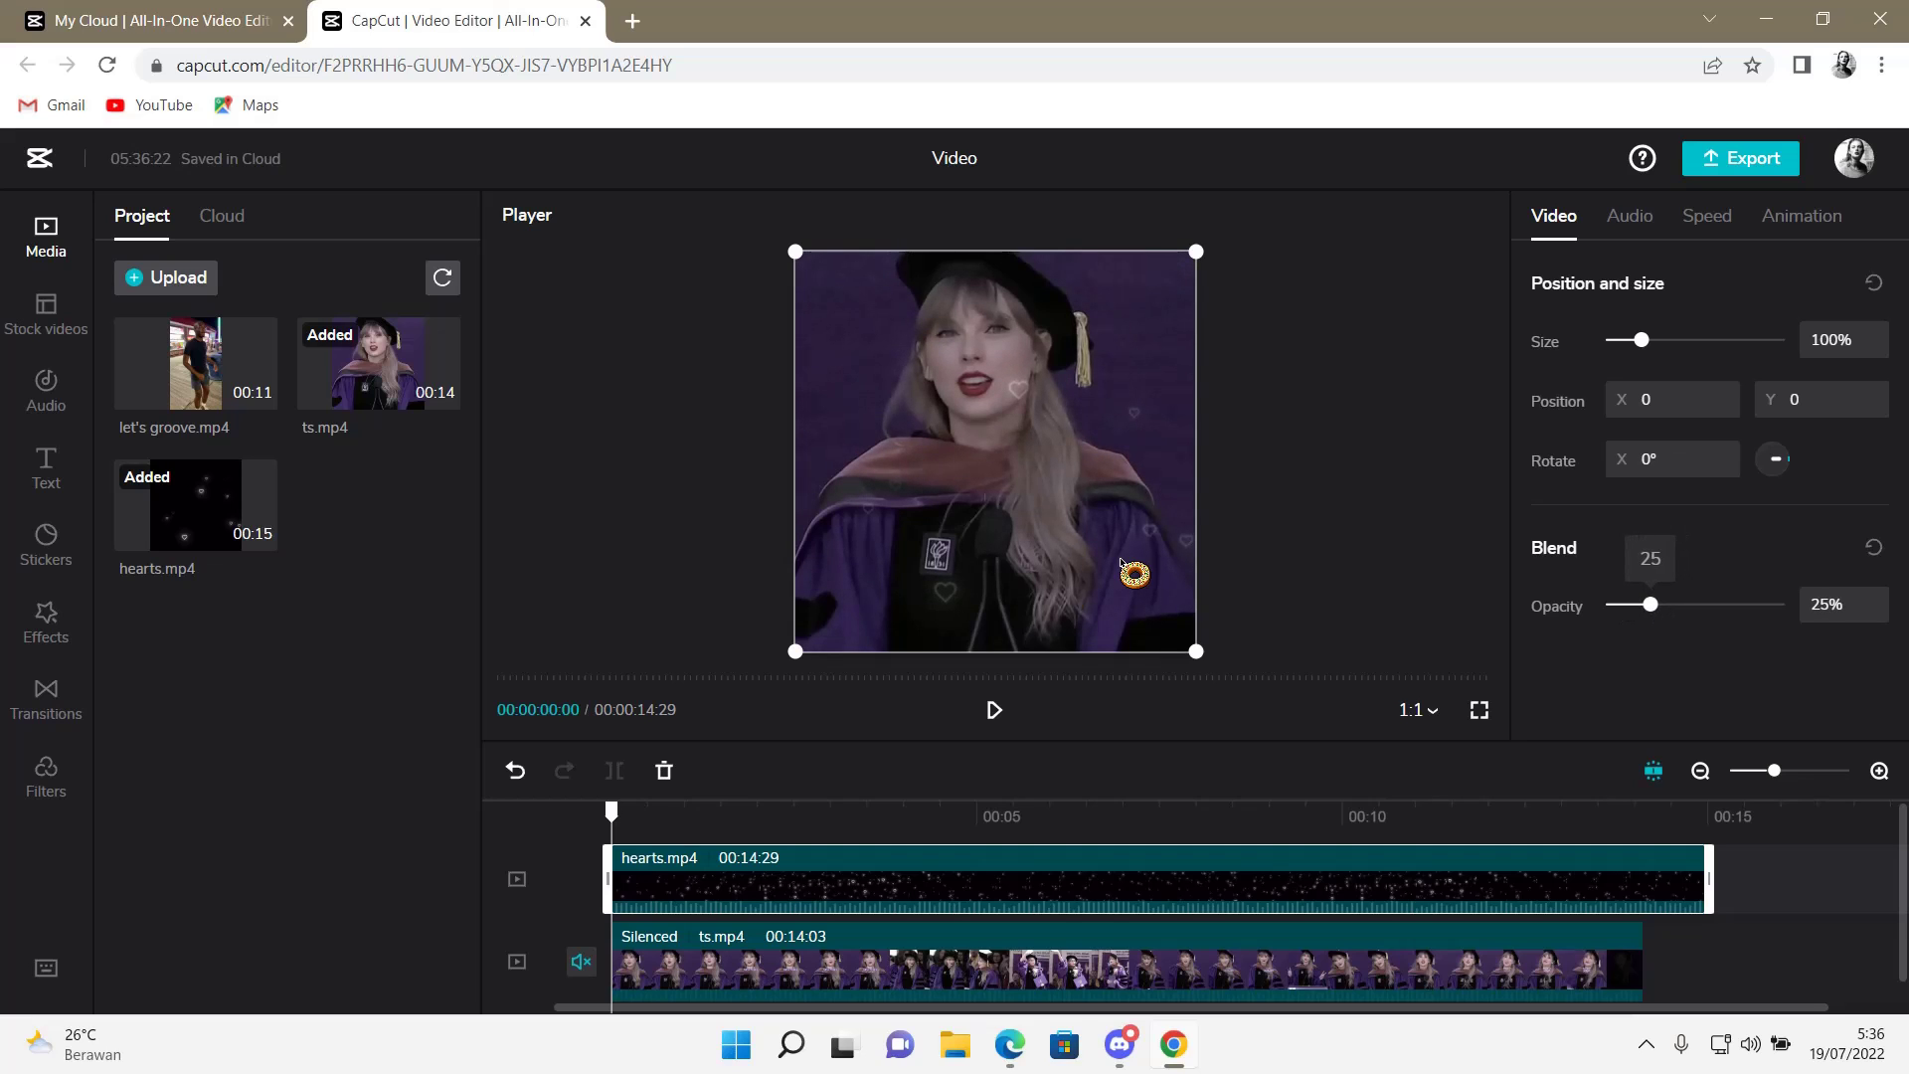
left_click(873, 814)
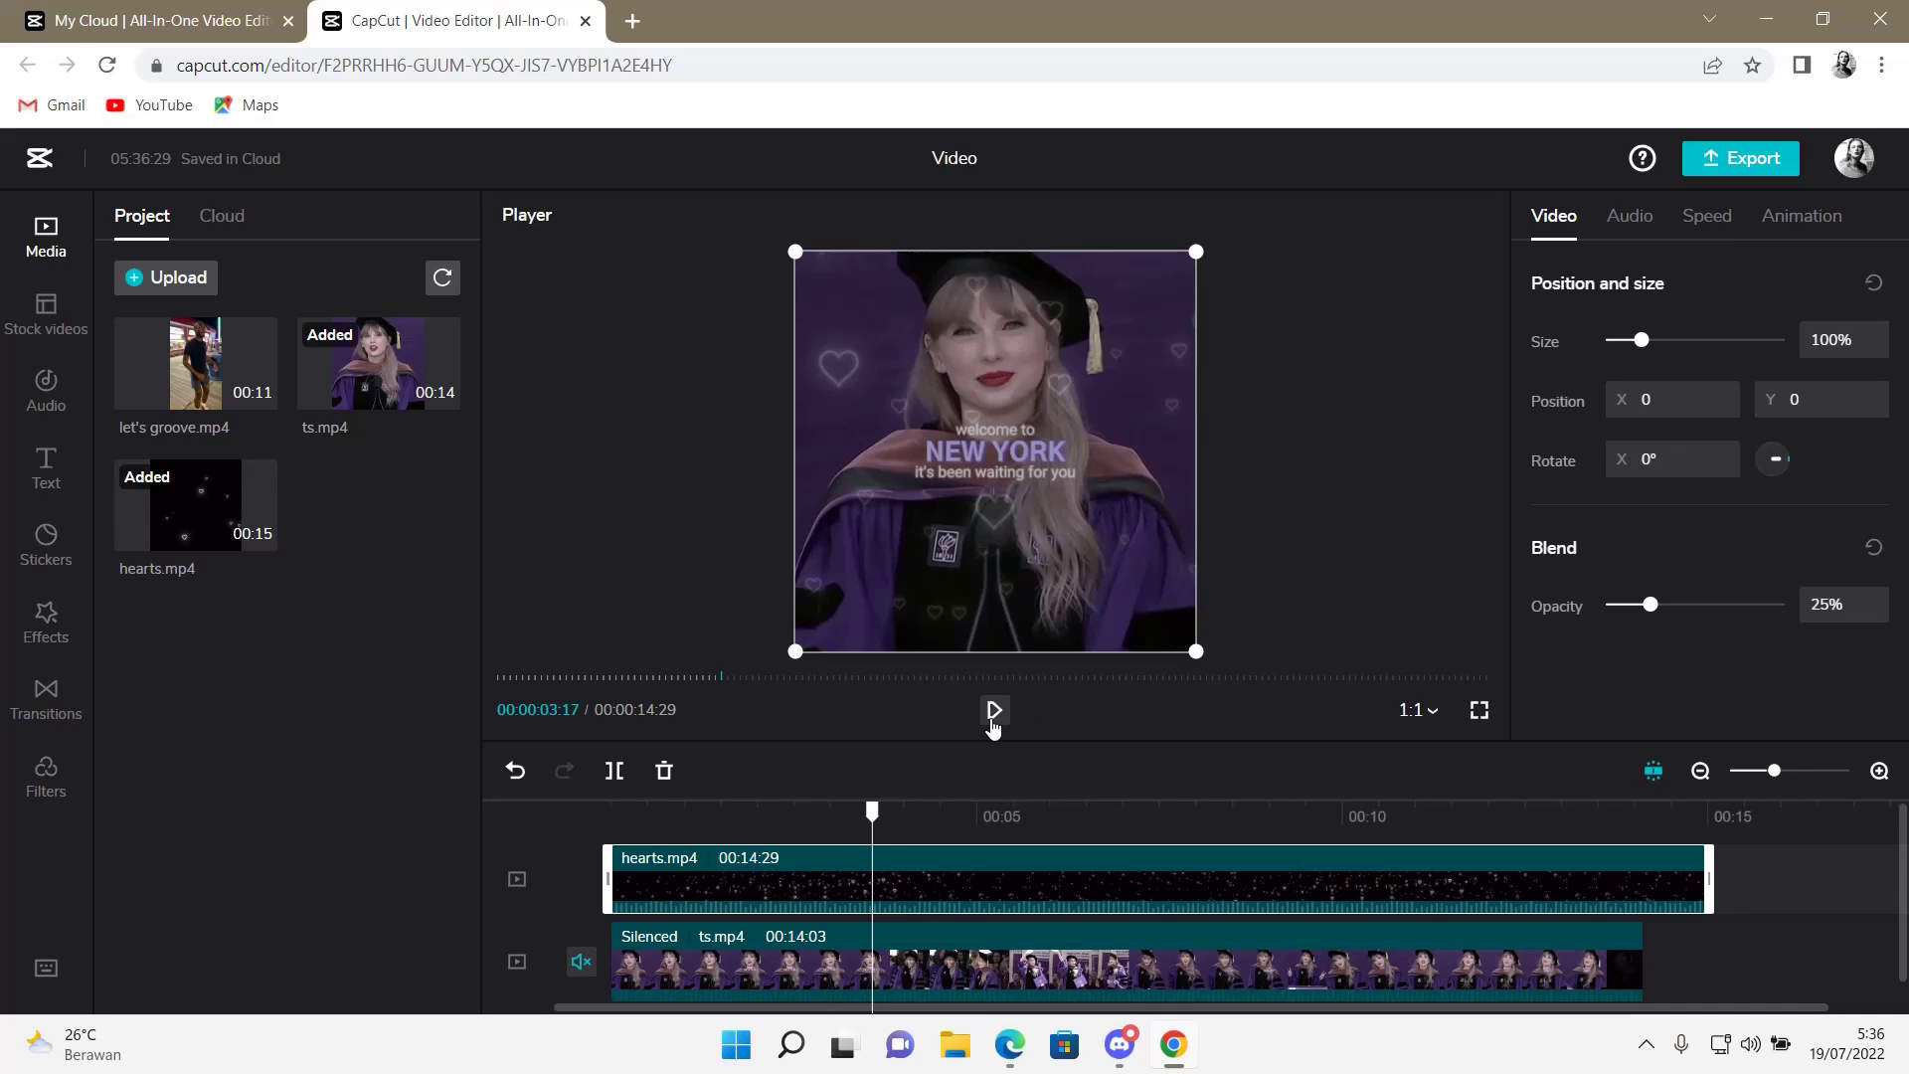
left_click(992, 713)
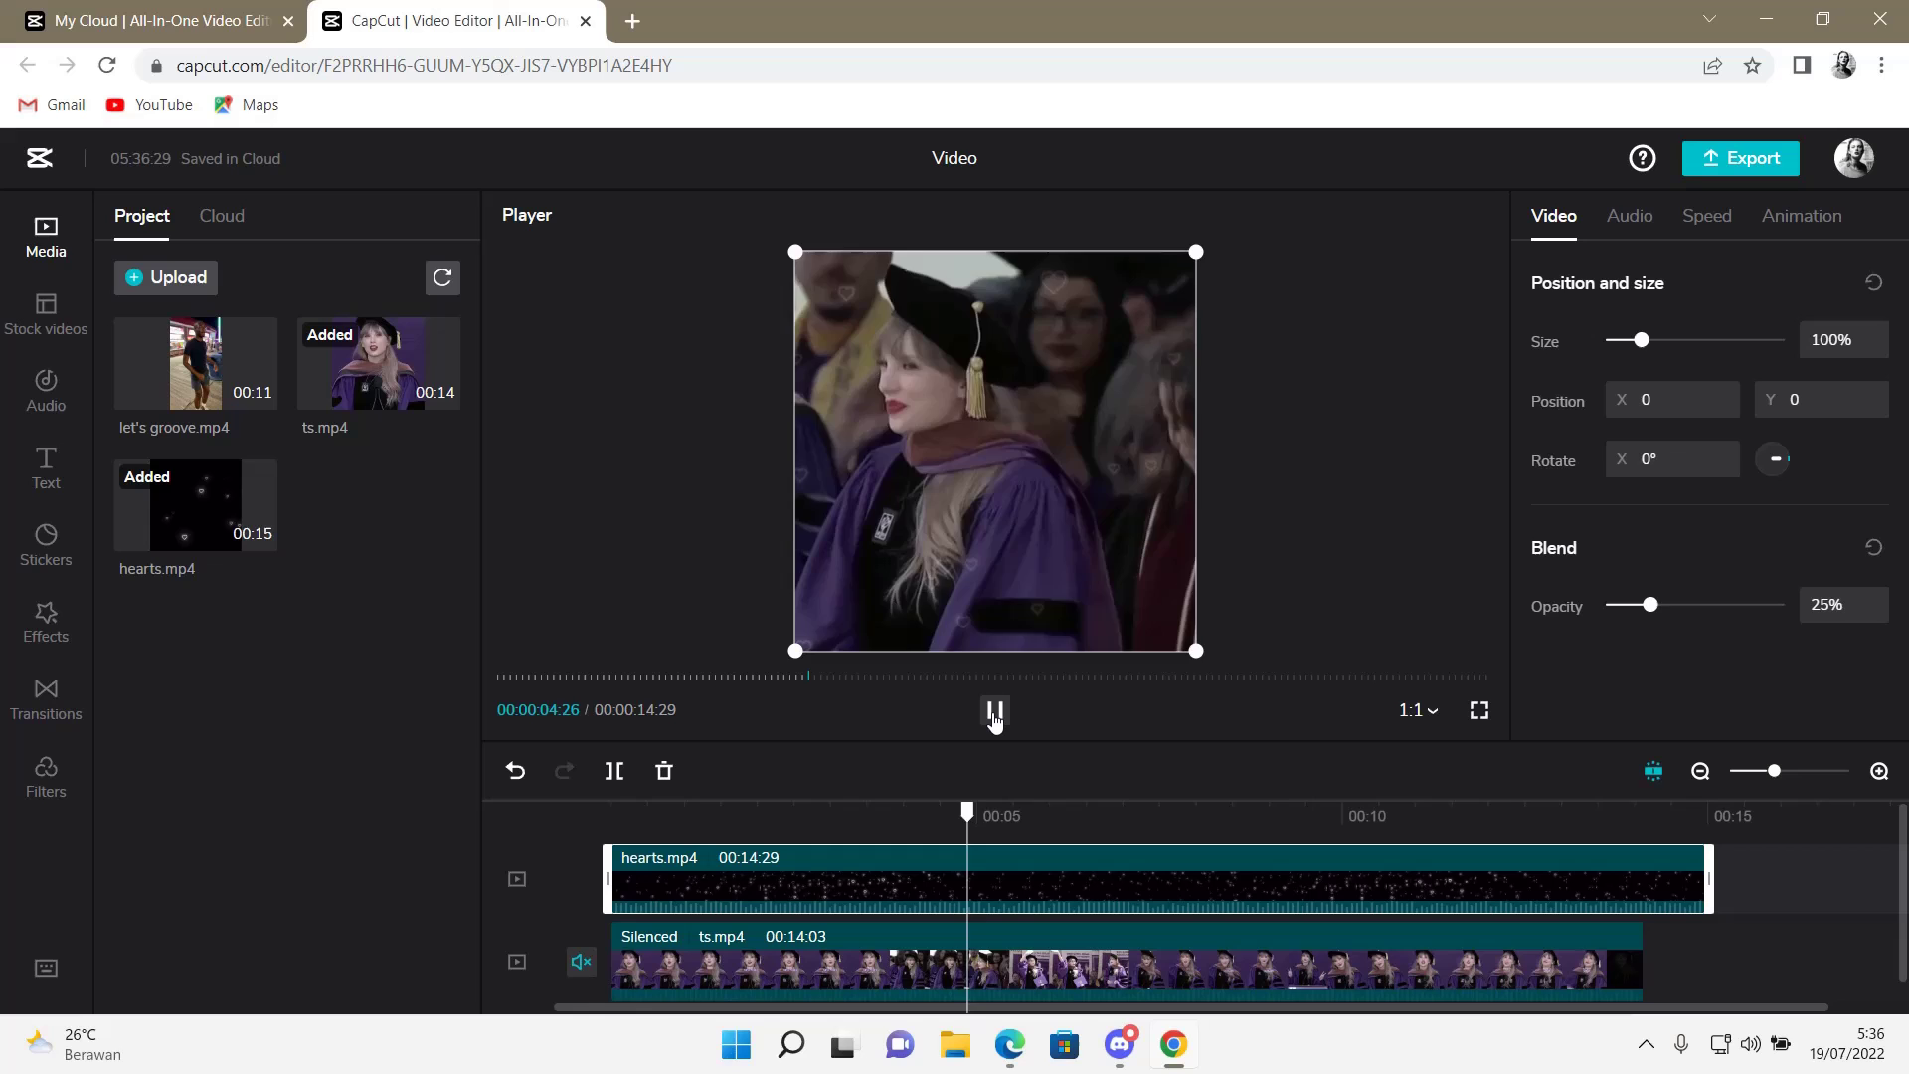
left_click(995, 713)
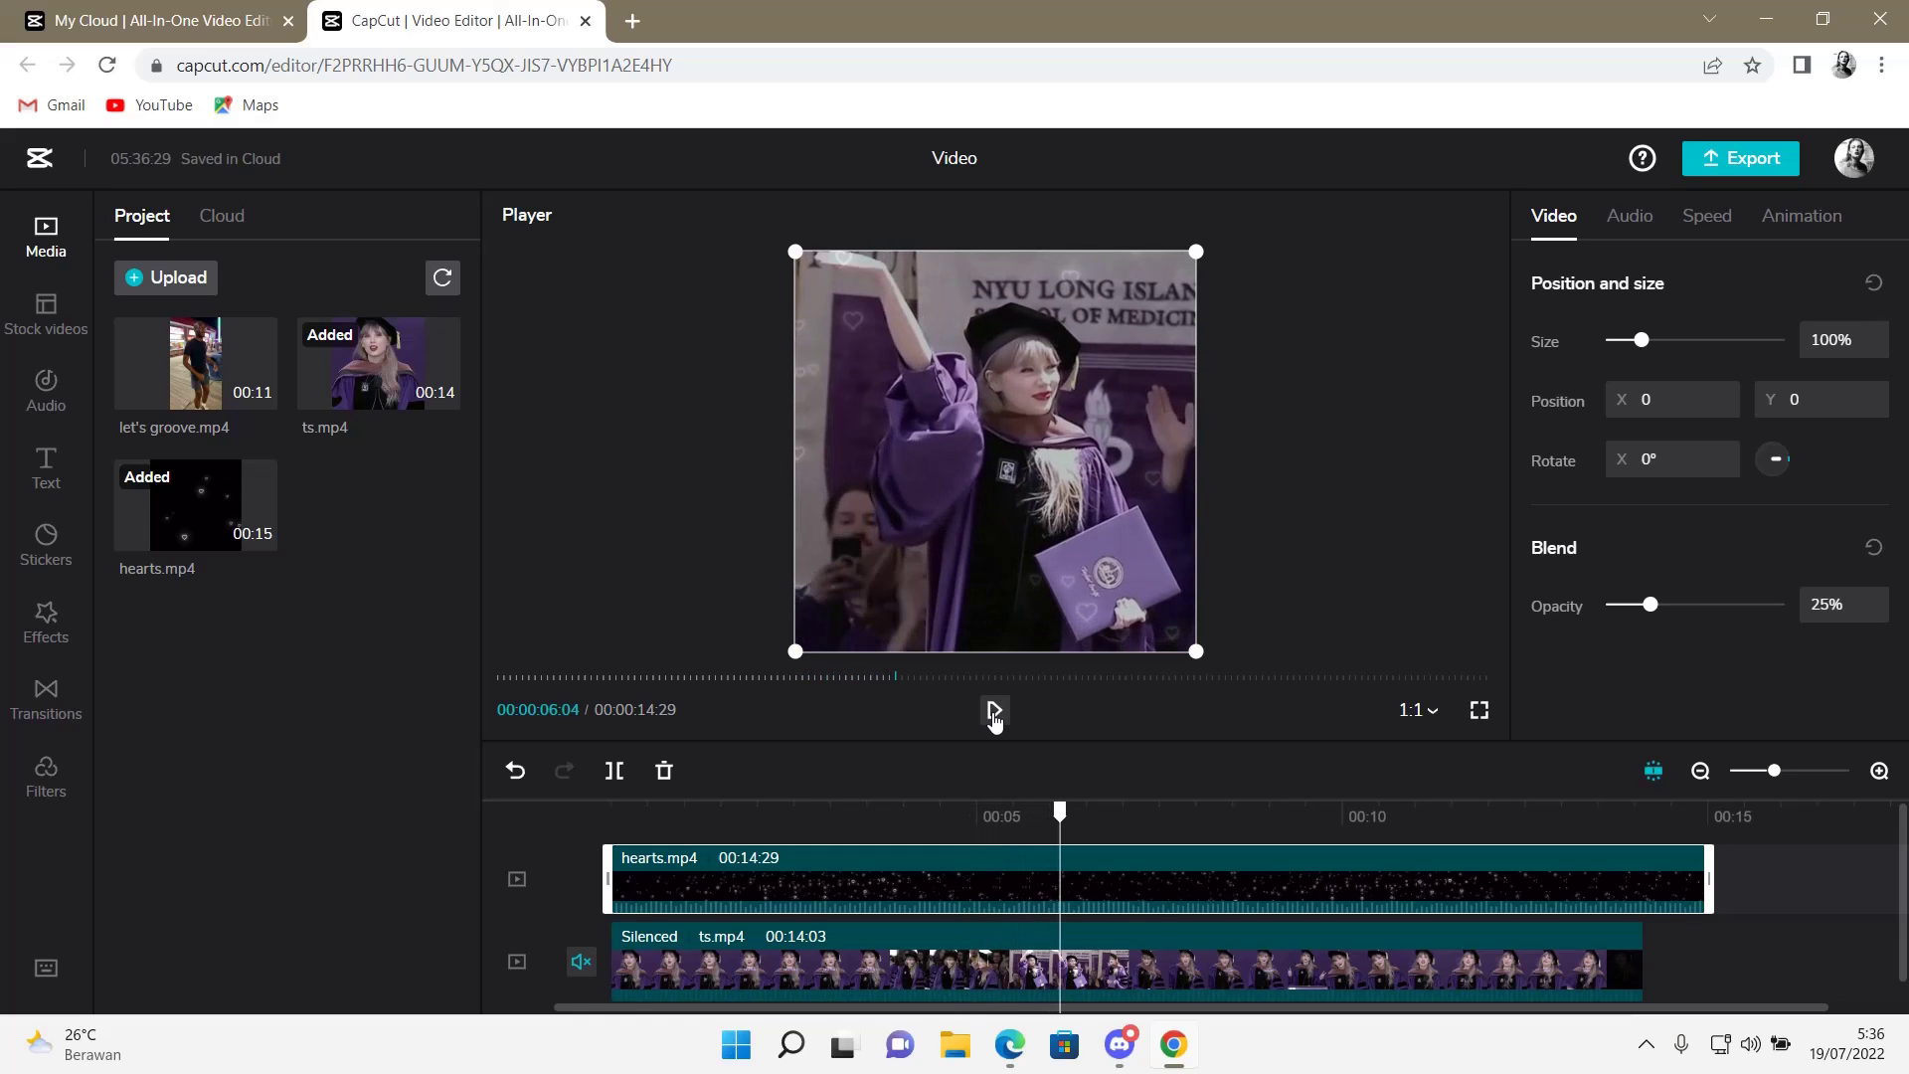
left_click(995, 713)
left_click(996, 713)
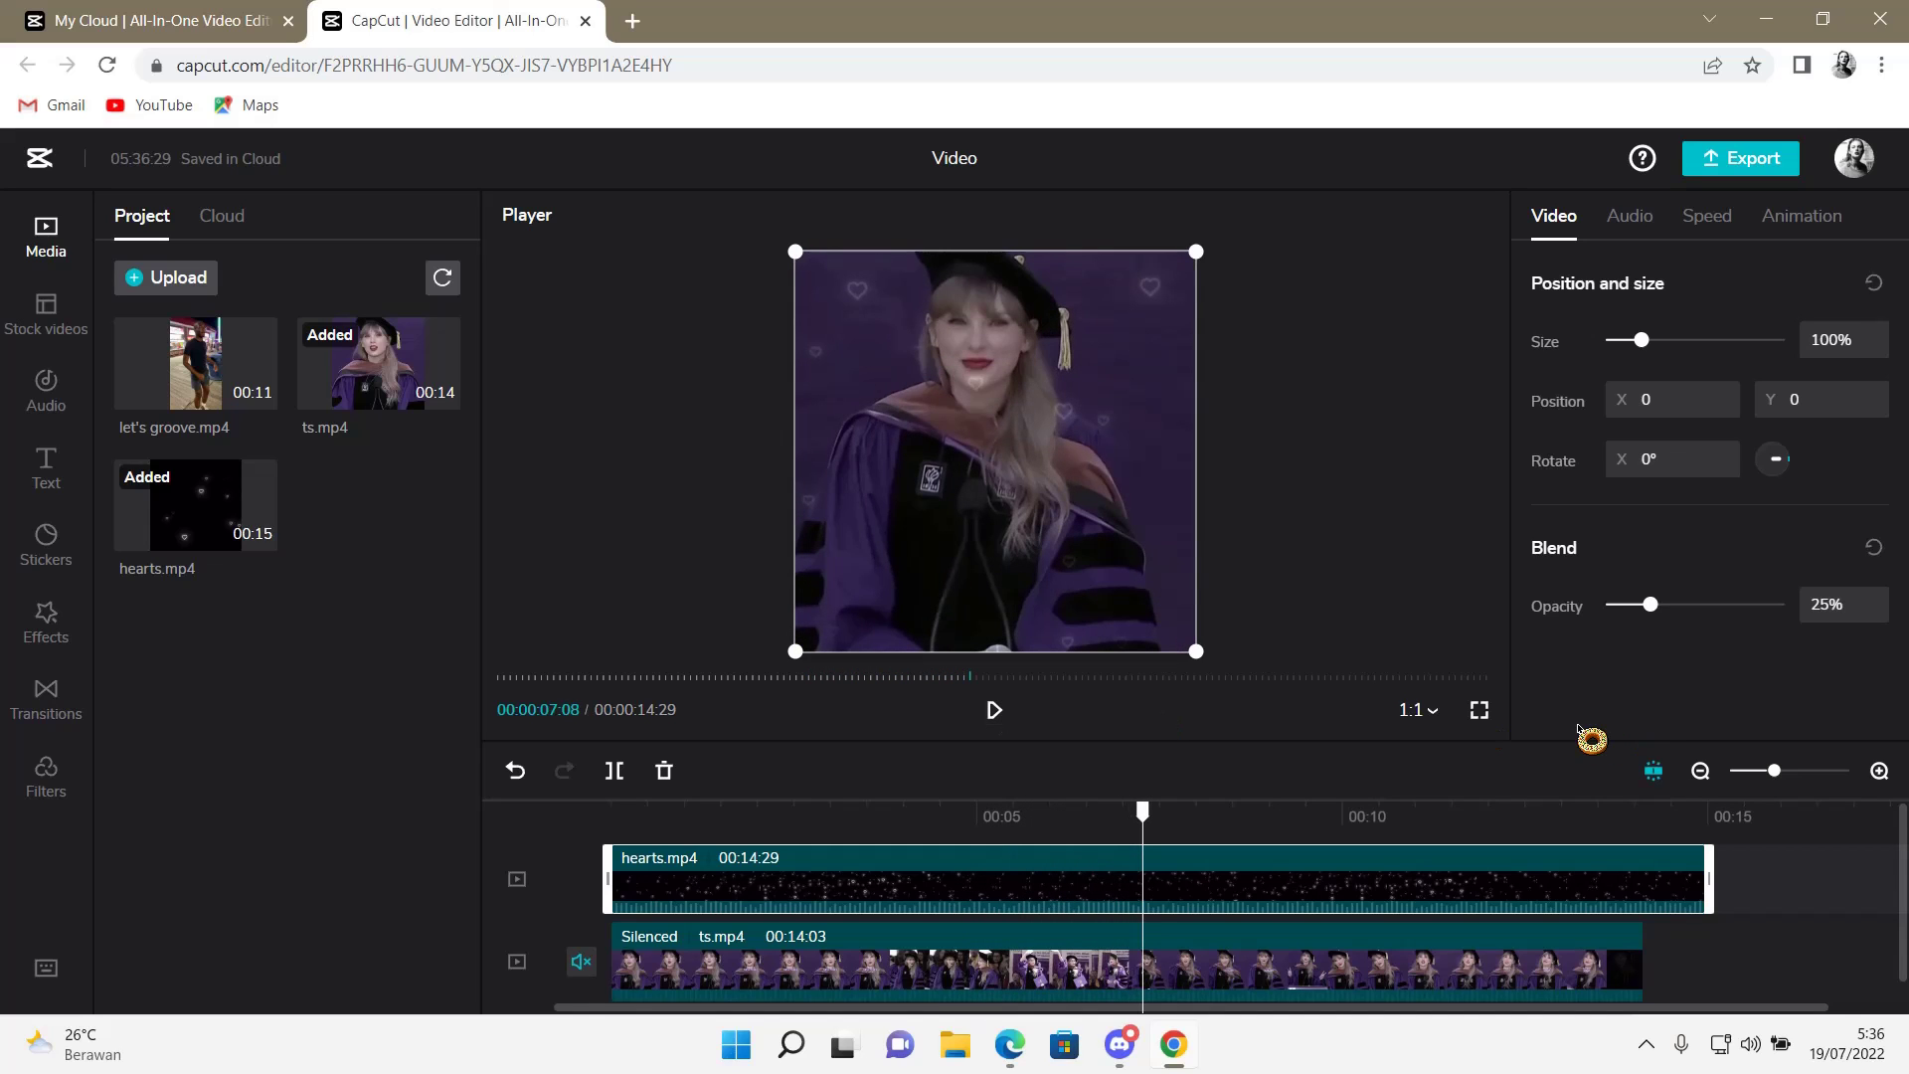
left_click(1000, 713)
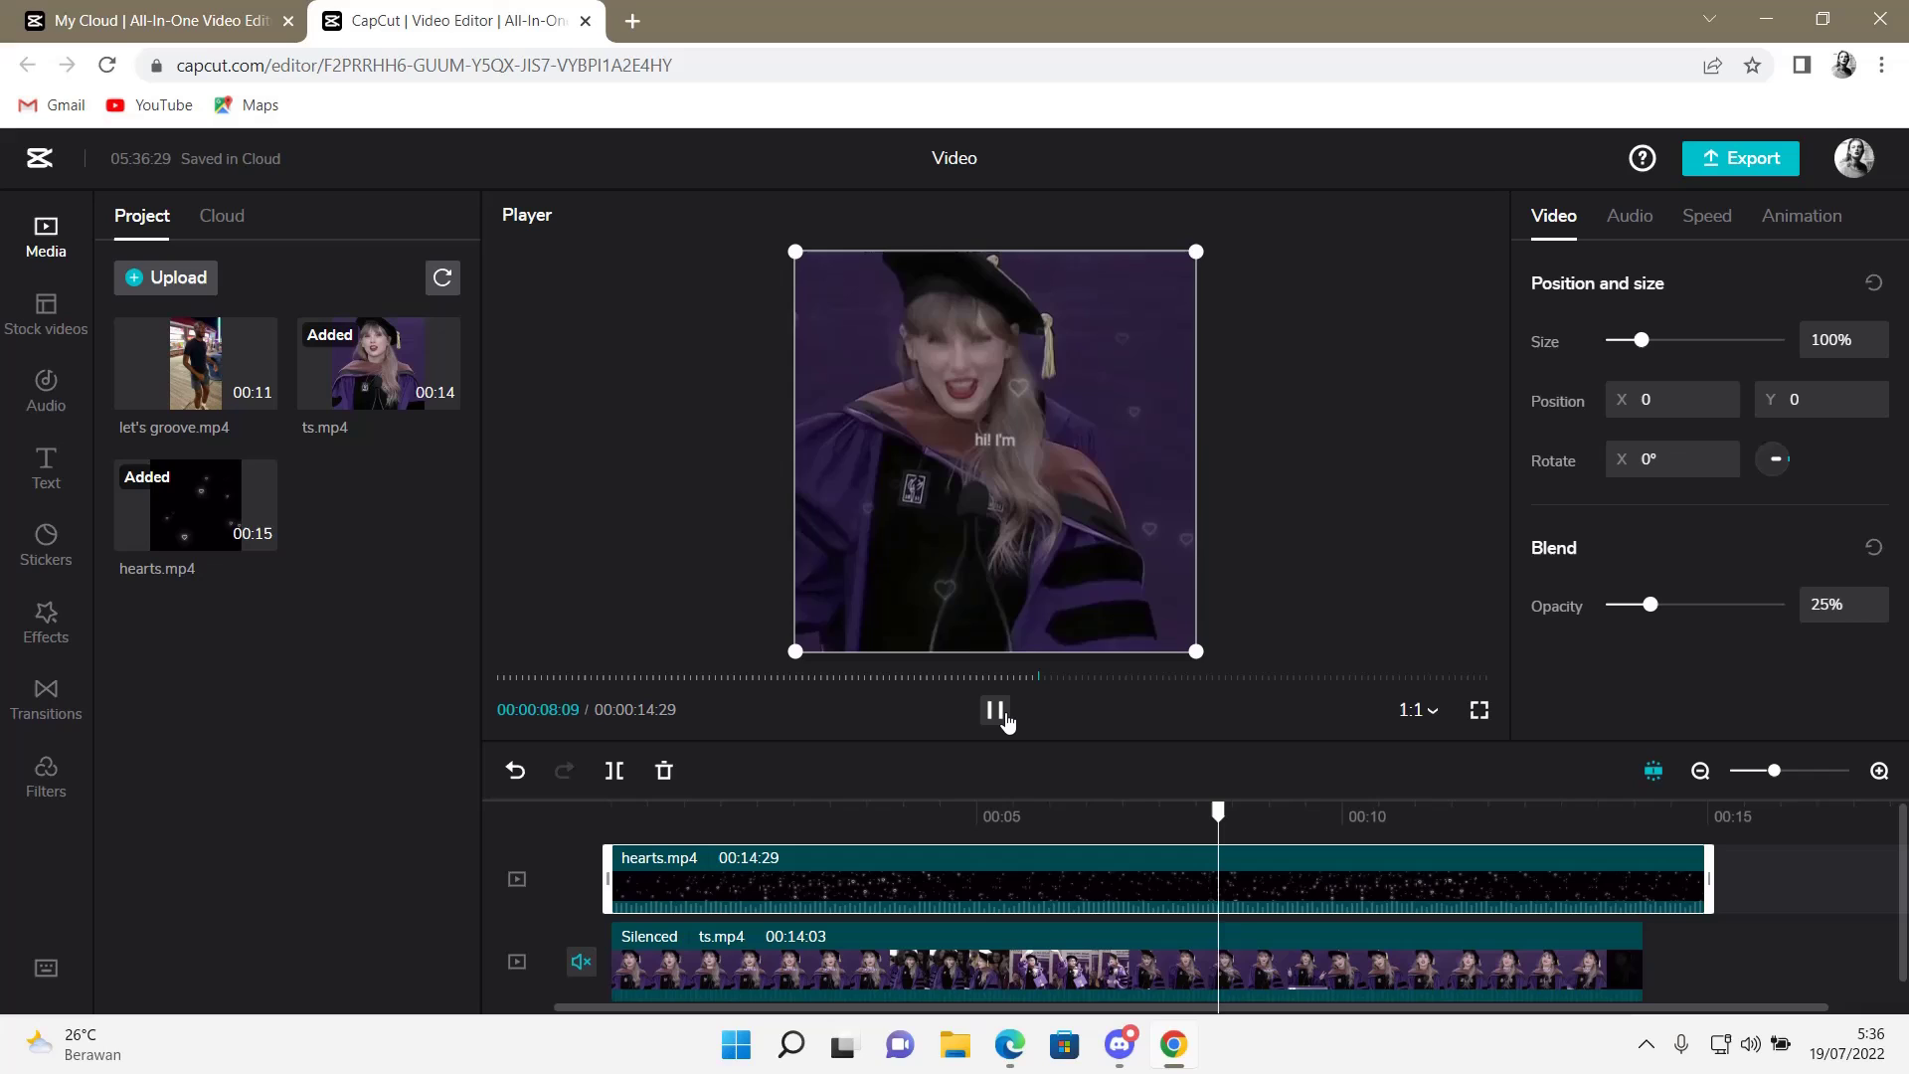
left_click(1006, 723)
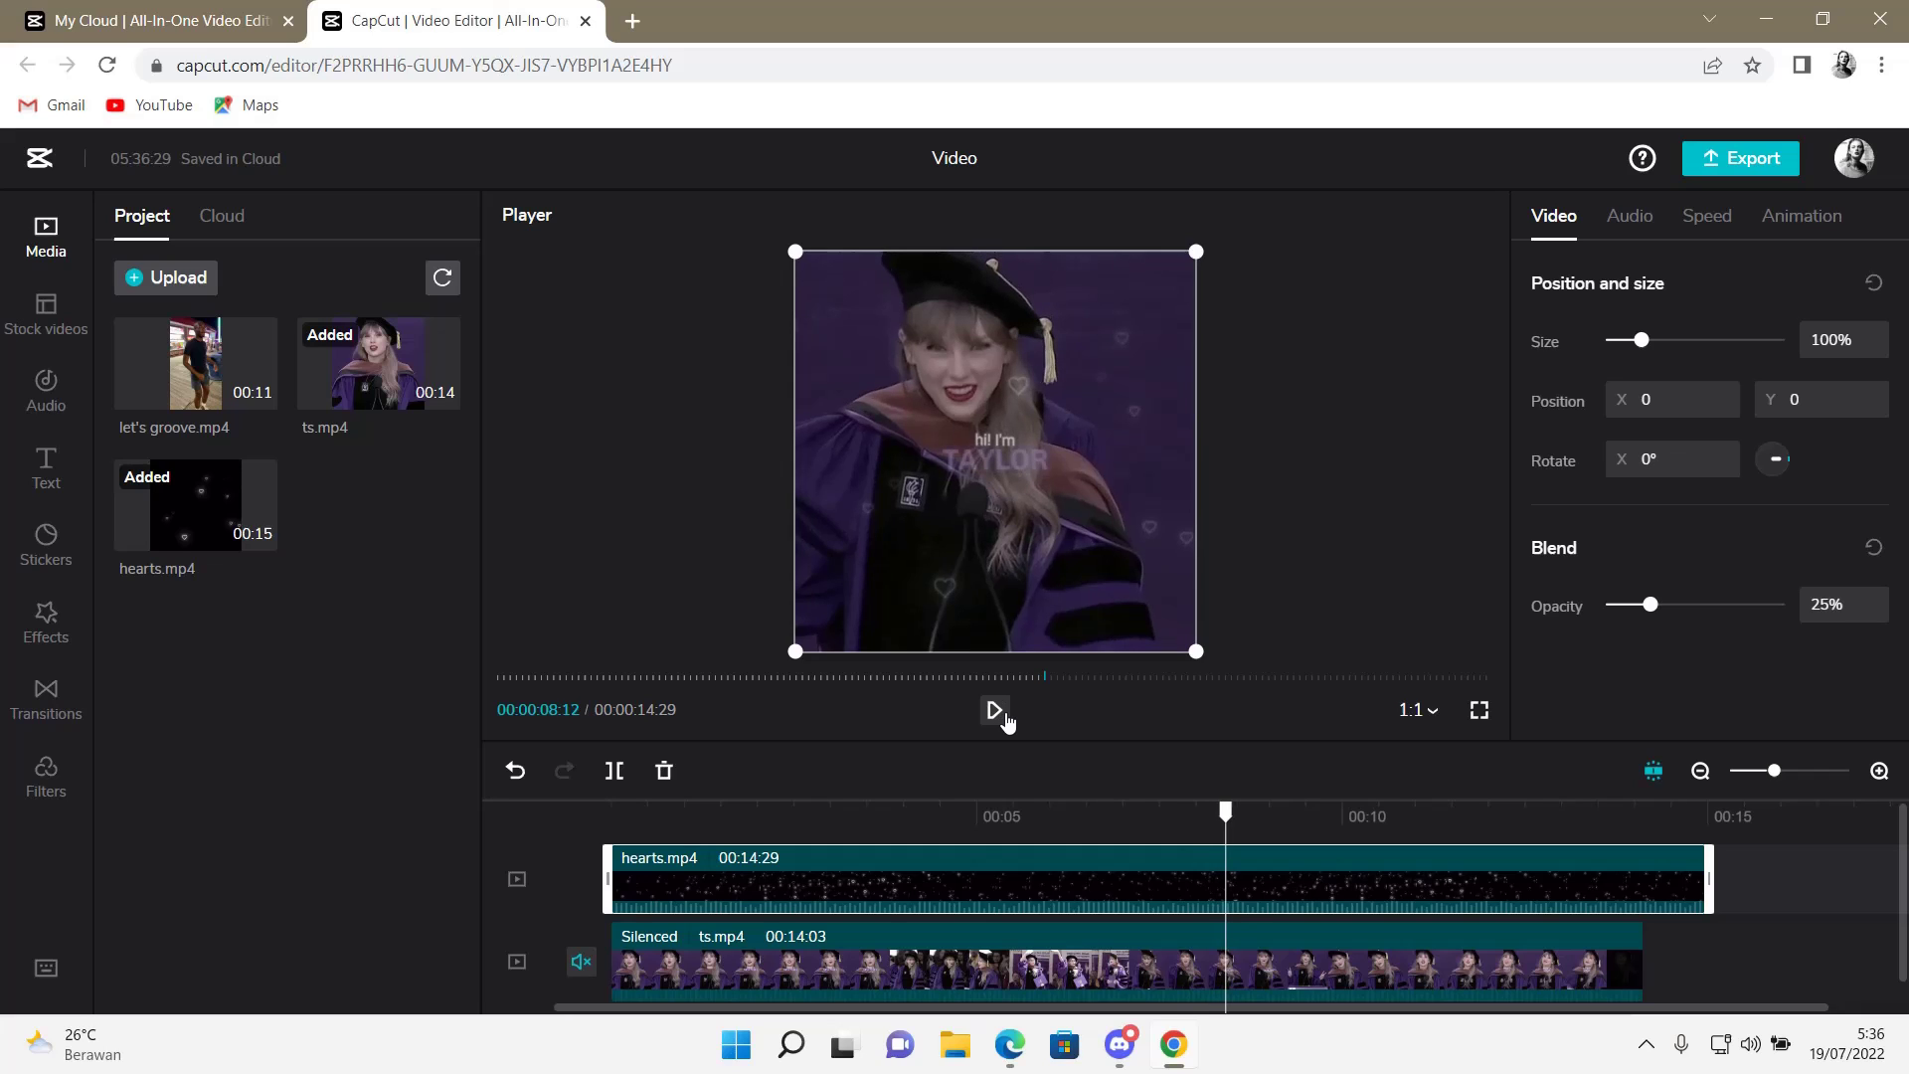
left_click_drag(1232, 819, 643, 818)
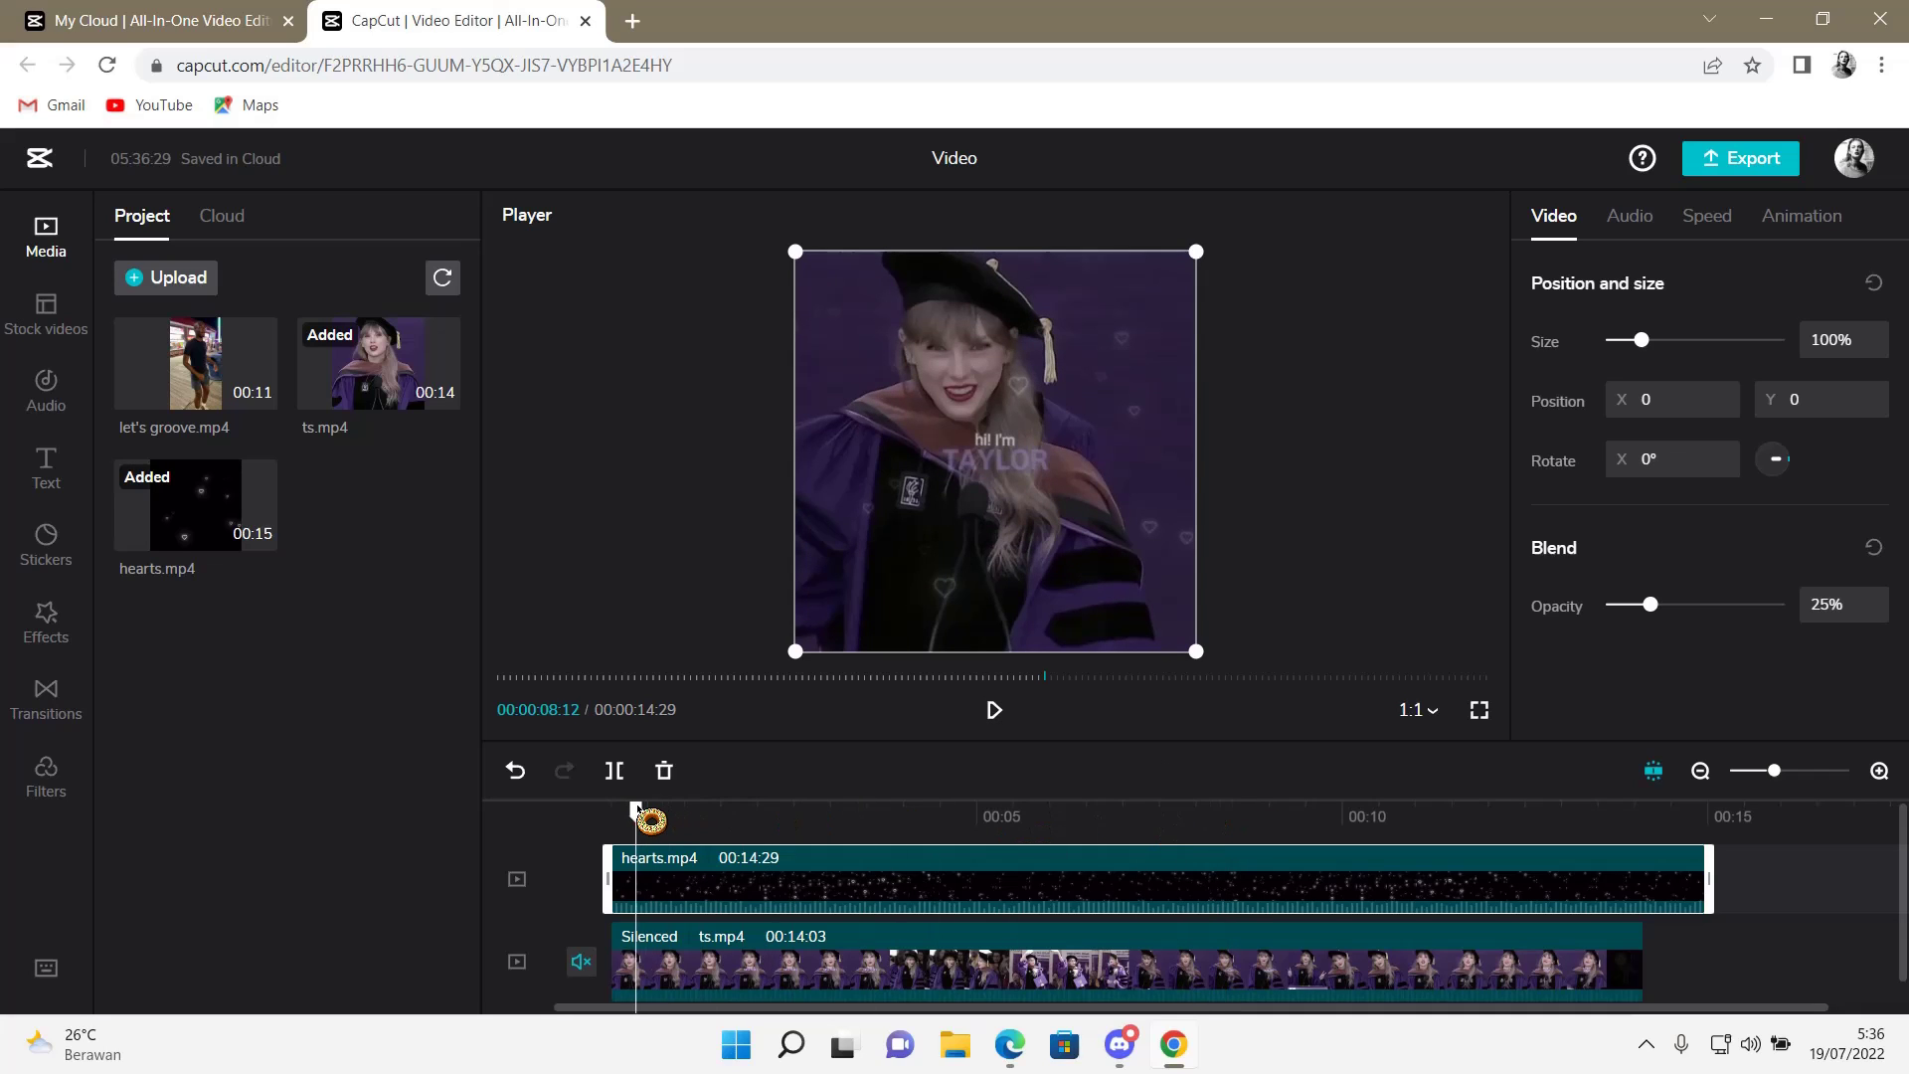
left_click(995, 714)
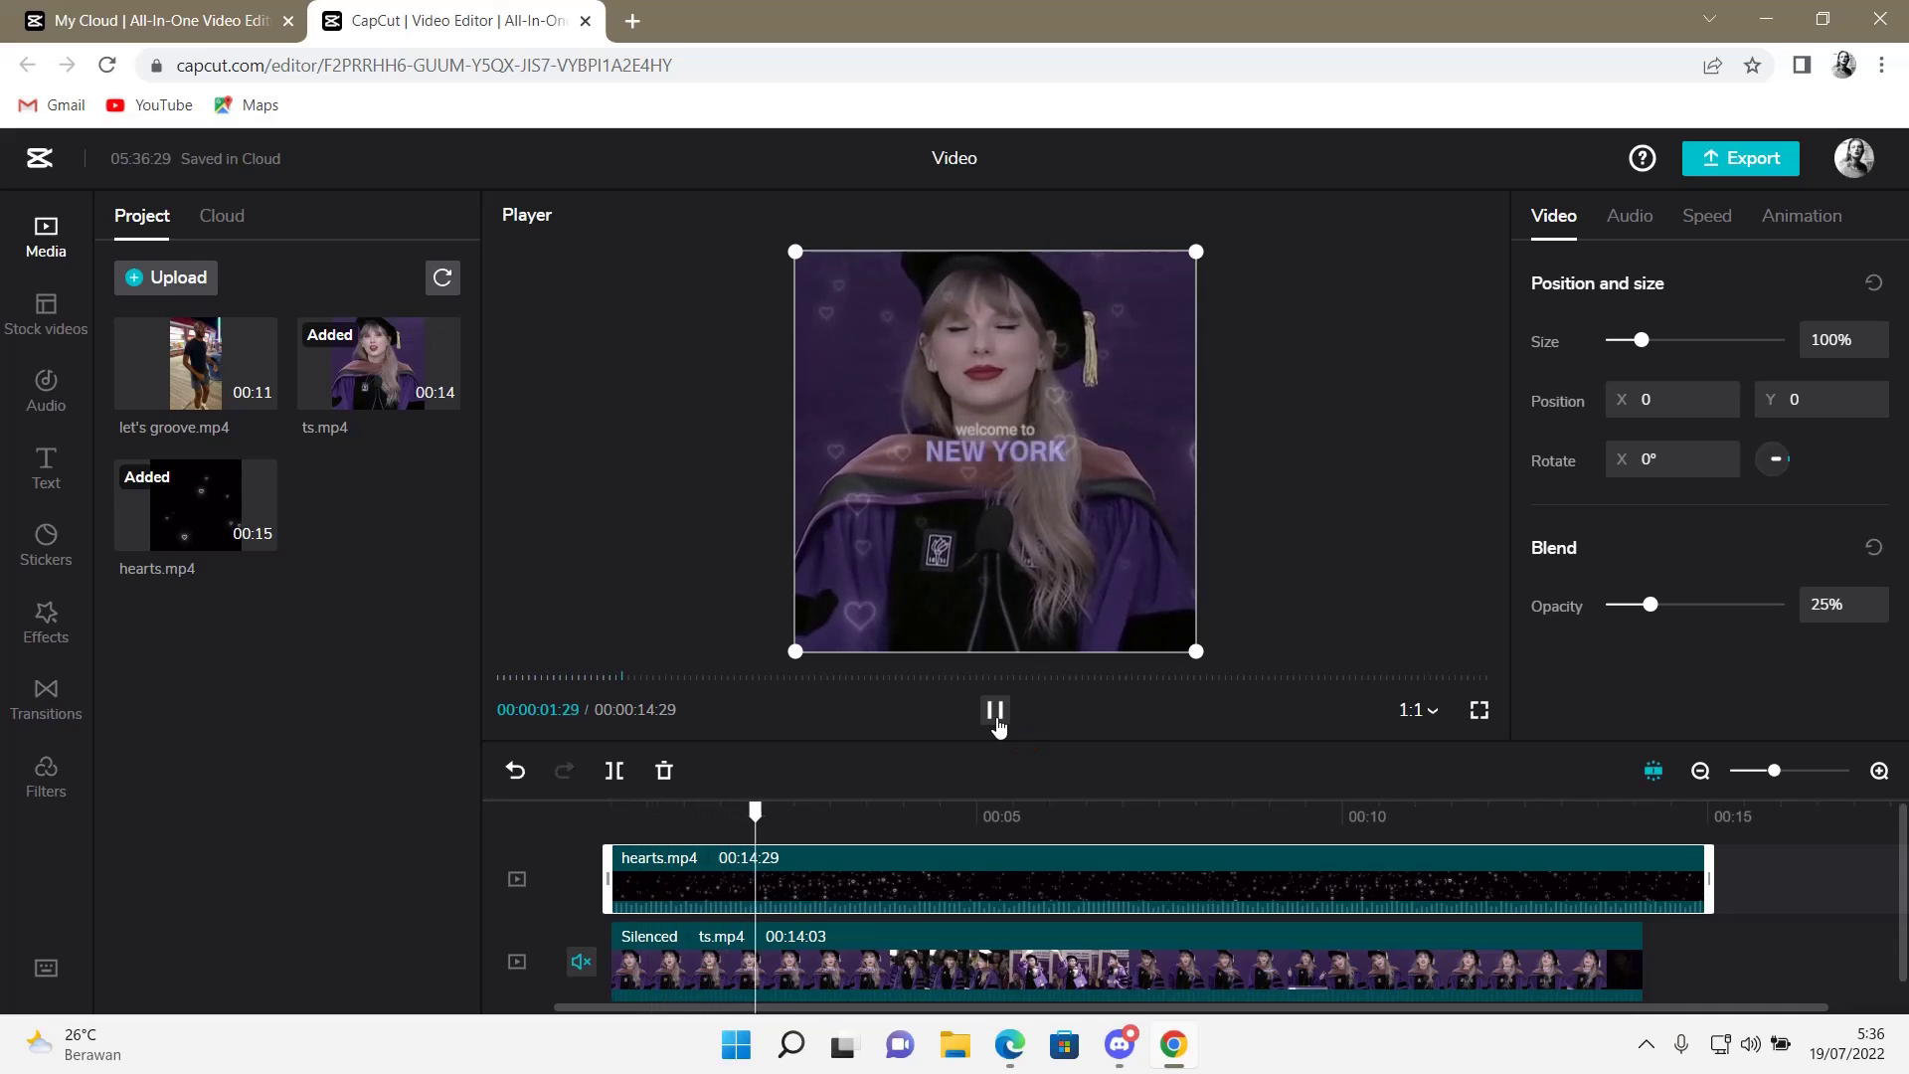
left_click(994, 712)
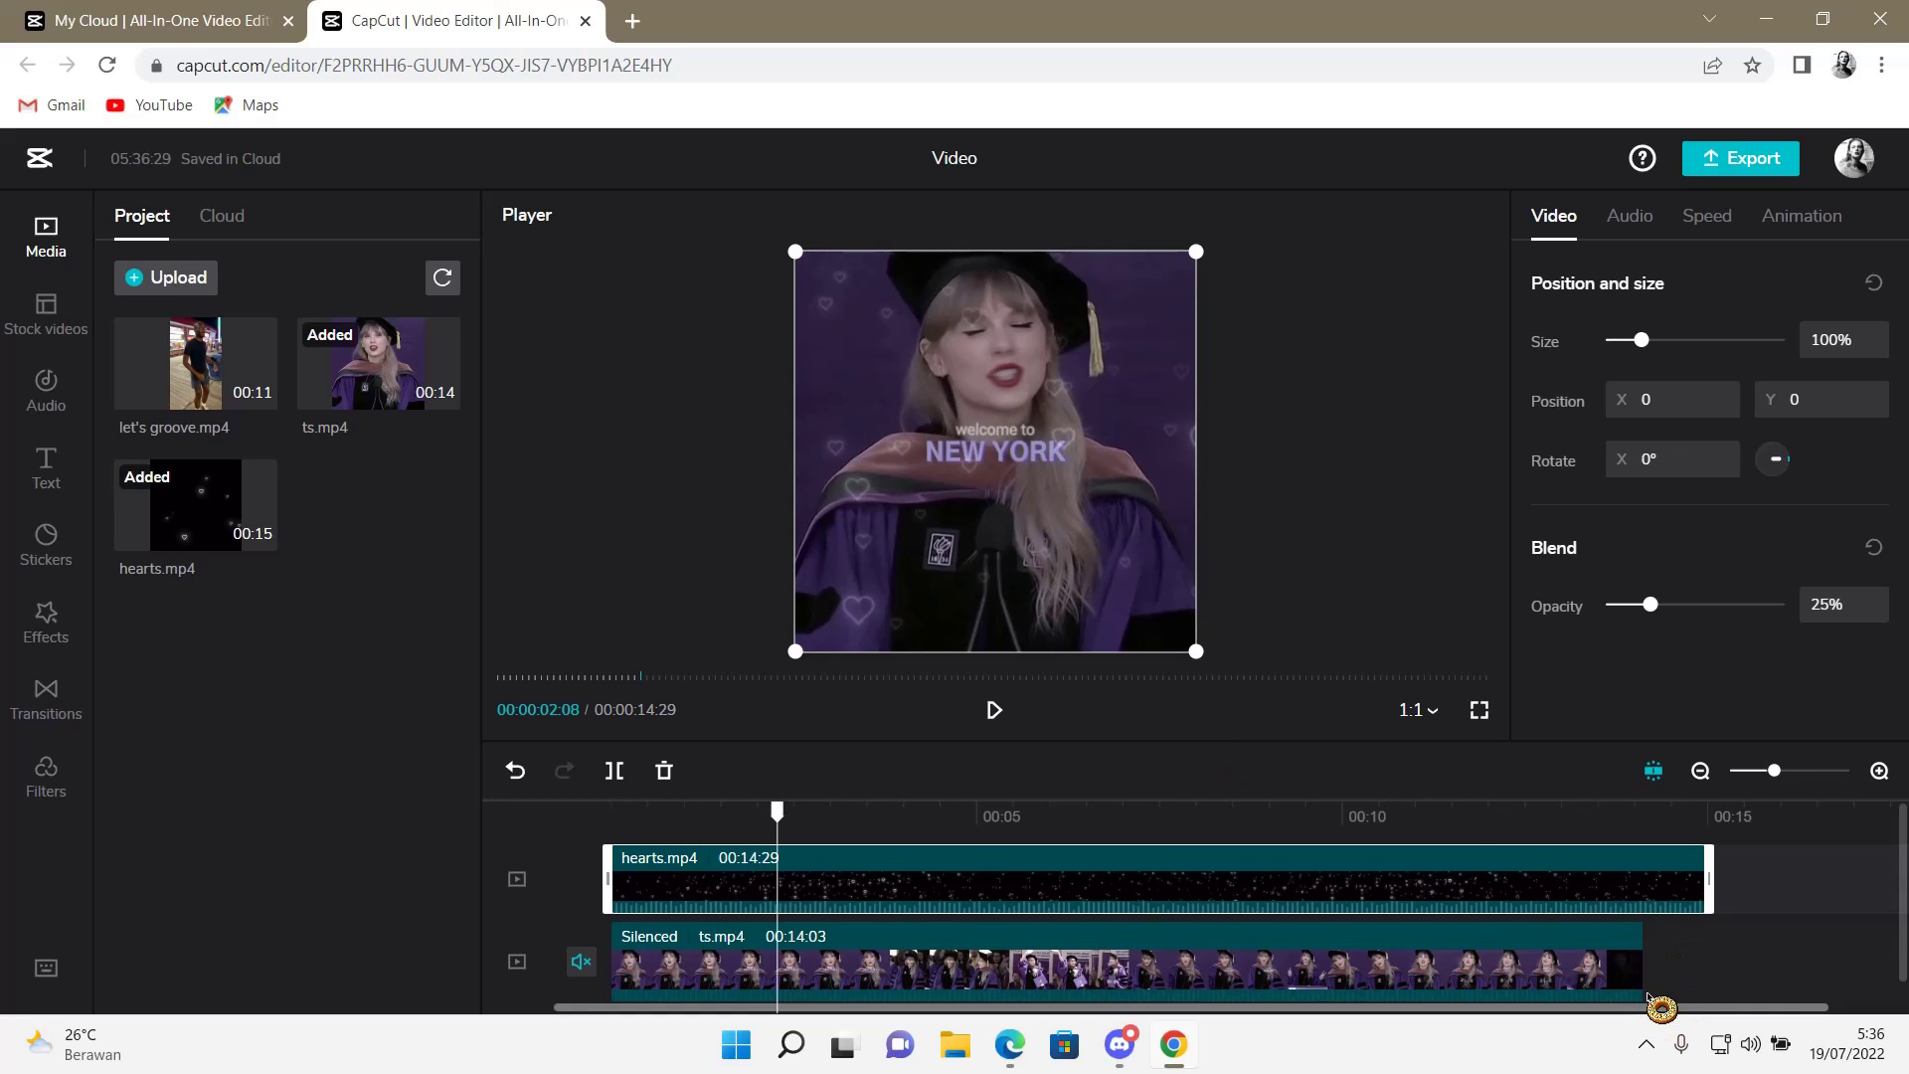